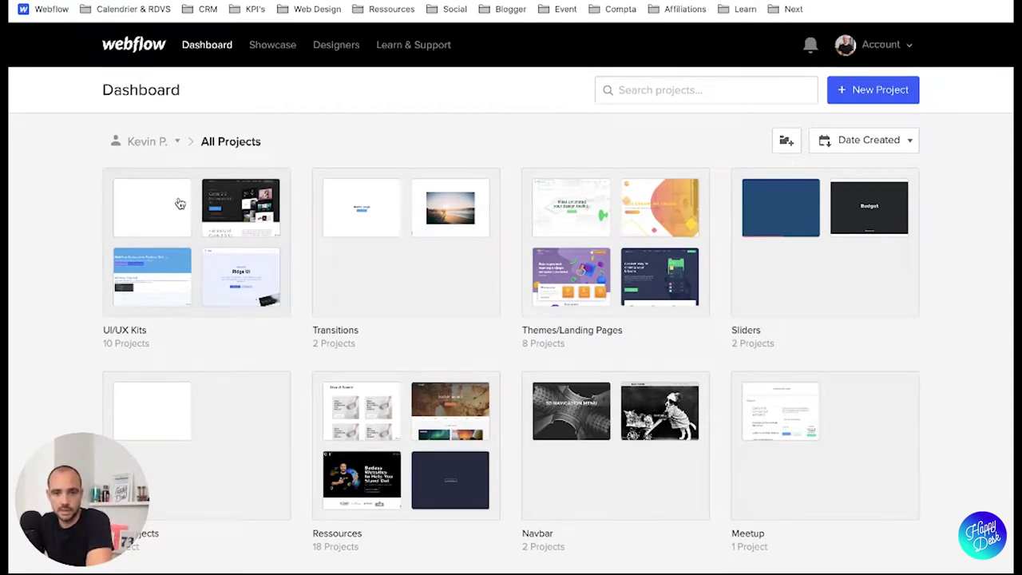
# - Open the Stevens School project from the Clients folder in the Designer
pyautogui.scroll(-4, 264, 385)
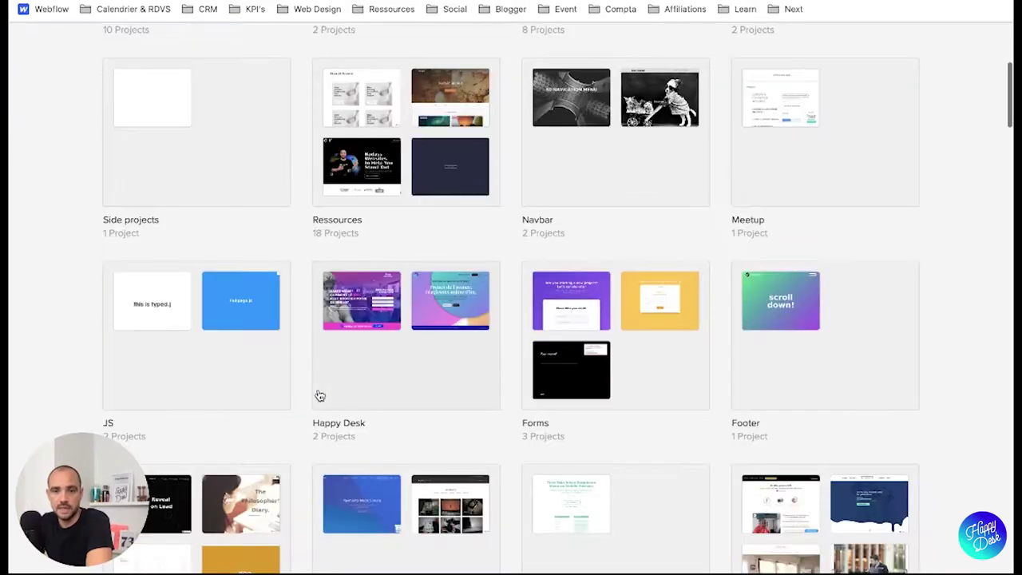
pyautogui.scroll(-4, 476, 341)
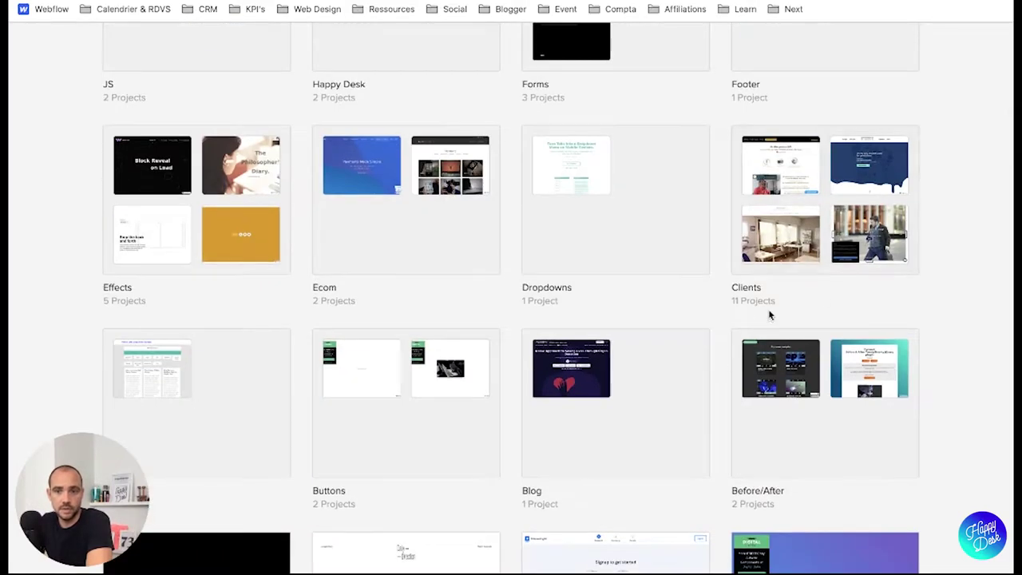
pyautogui.click(886, 185)
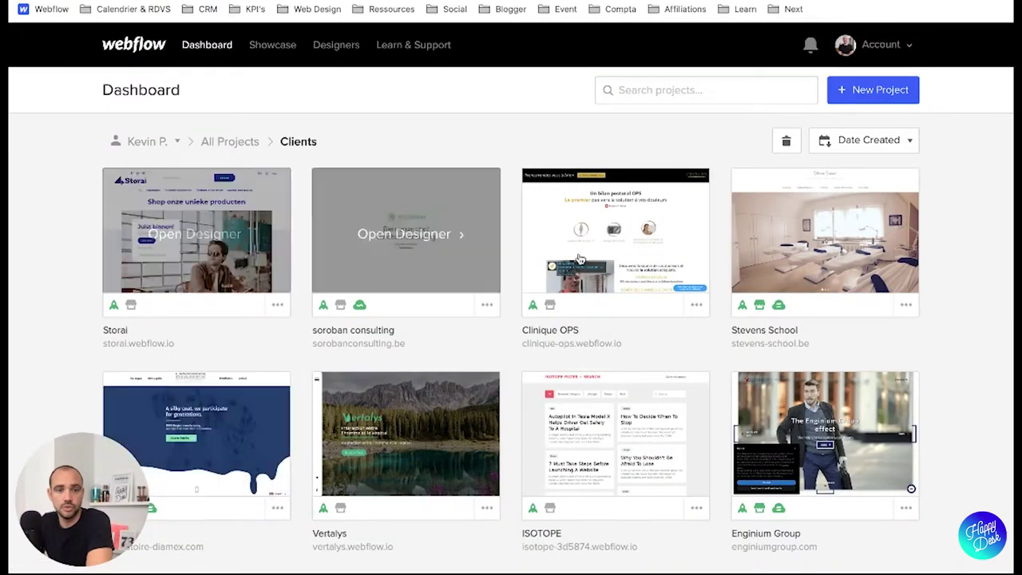
pyautogui.moveTo(824, 247)
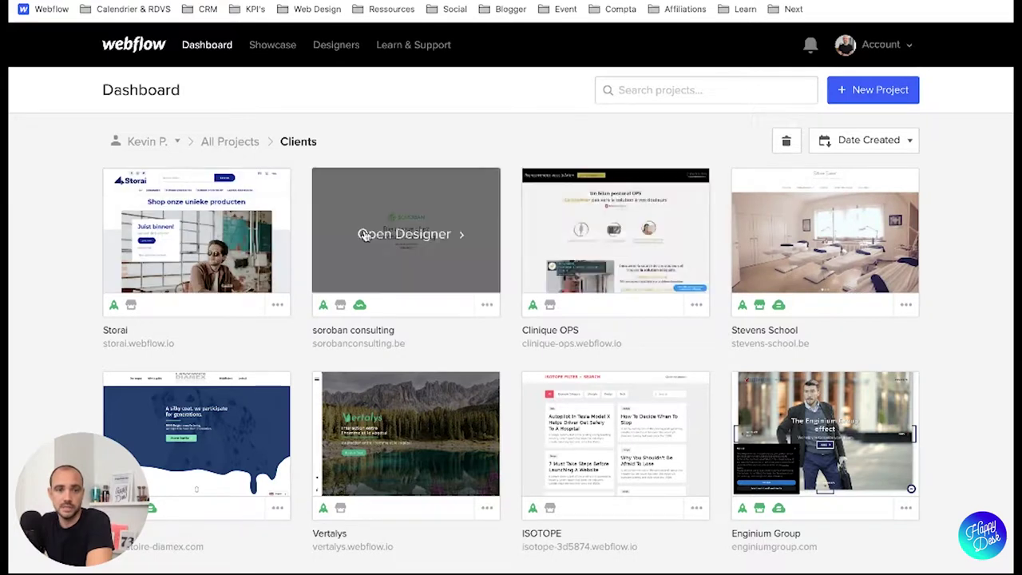
pyautogui.click(824, 240)
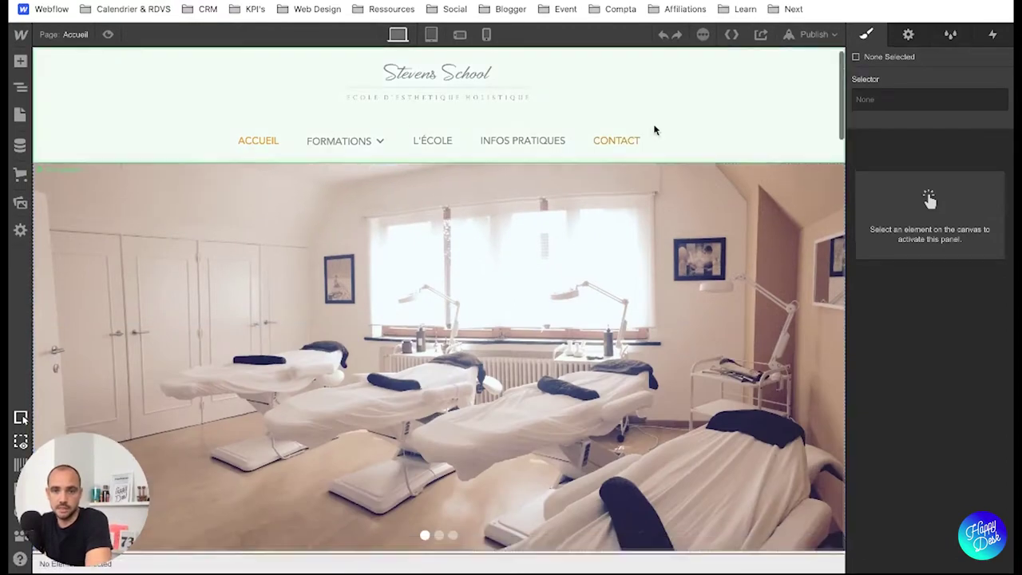
# - Look over the Stevens School home page and leave the Designer for the Clients folder
pyautogui.scroll(-12, 402, 273)
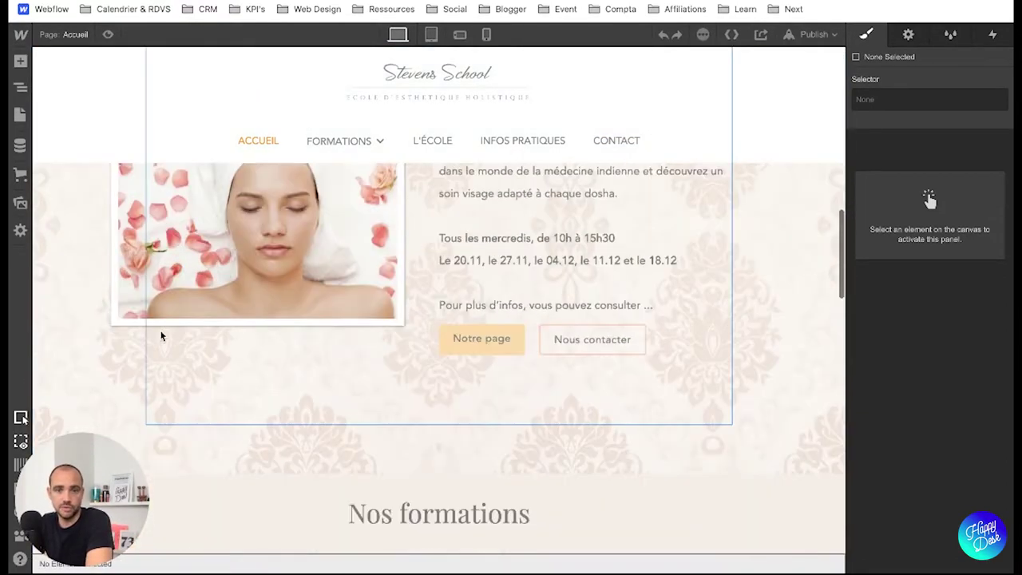
pyautogui.scroll(12, 160, 336)
pyautogui.press('super+r')
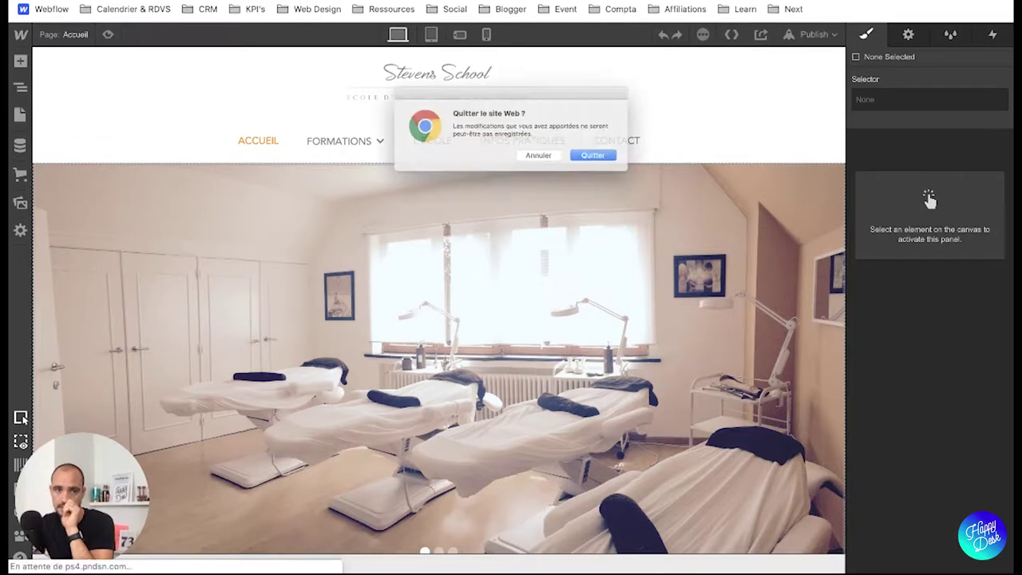
pyautogui.click(613, 162)
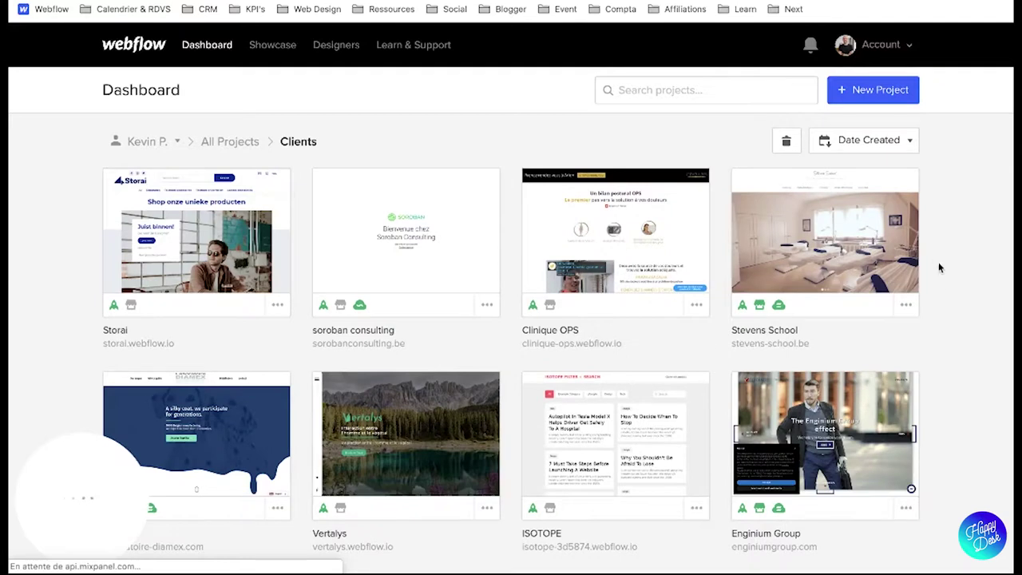
# - Review the Storai project's actions and its duplication options, and close them without duplicating the project
pyautogui.scroll(-1, 906, 310)
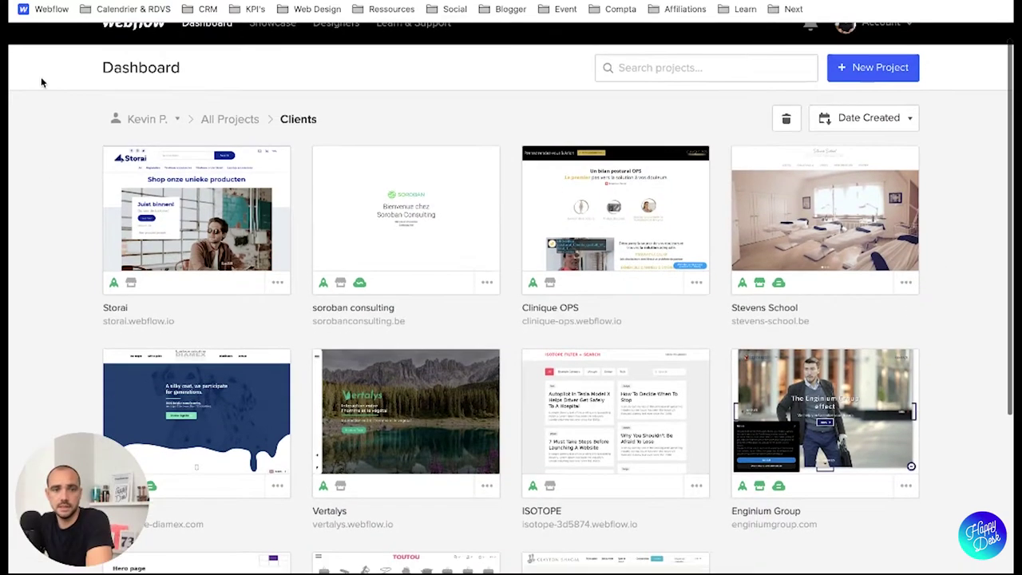
pyautogui.click(277, 284)
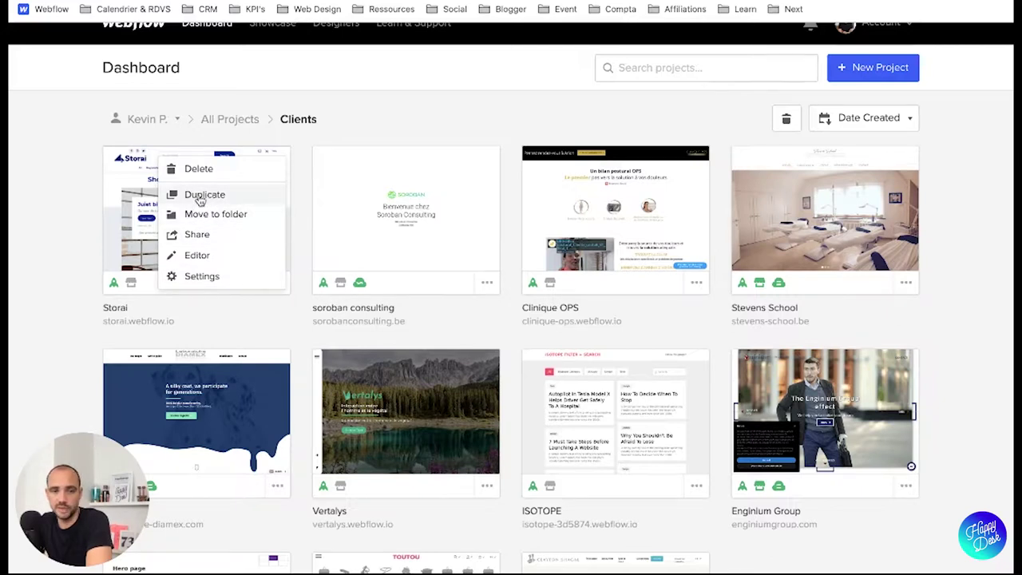
pyautogui.click(64, 248)
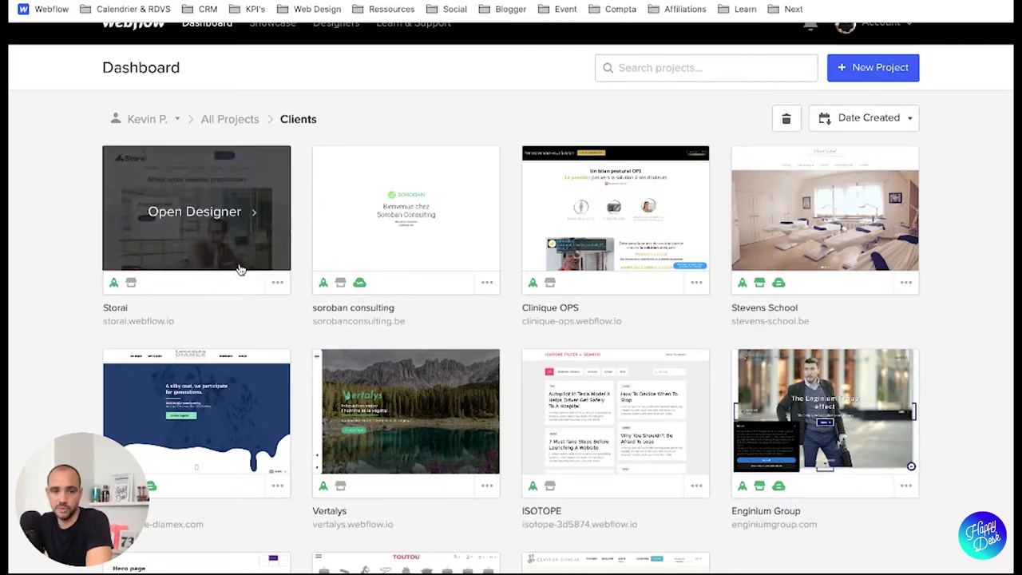
pyautogui.click(272, 284)
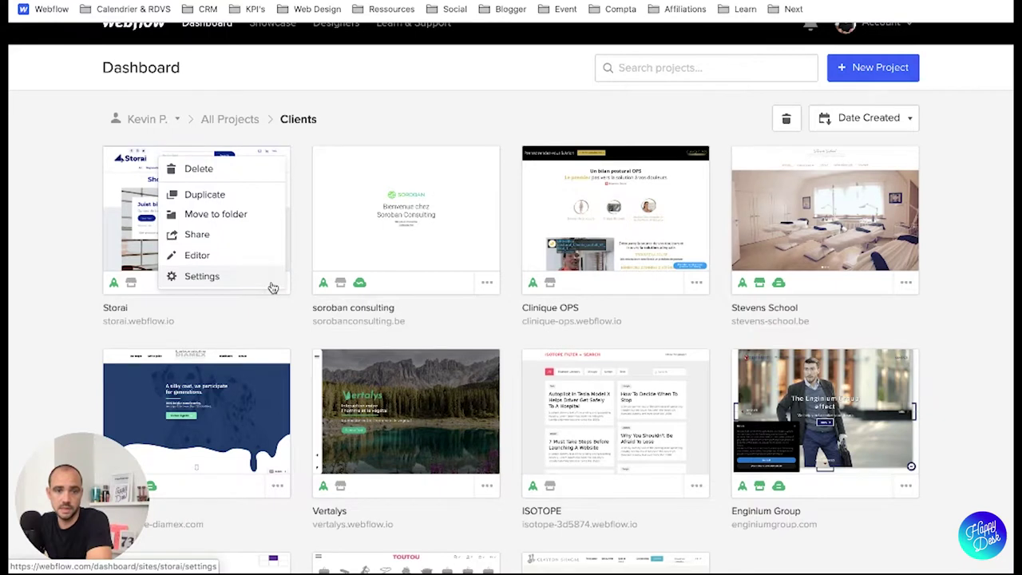
pyautogui.click(227, 198)
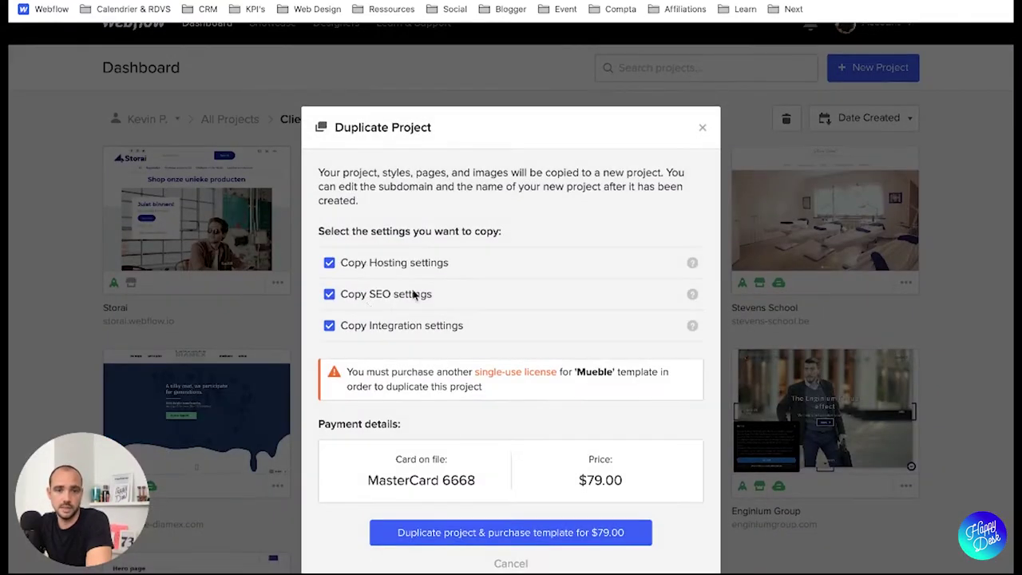
pyautogui.scroll(-2, 391, 292)
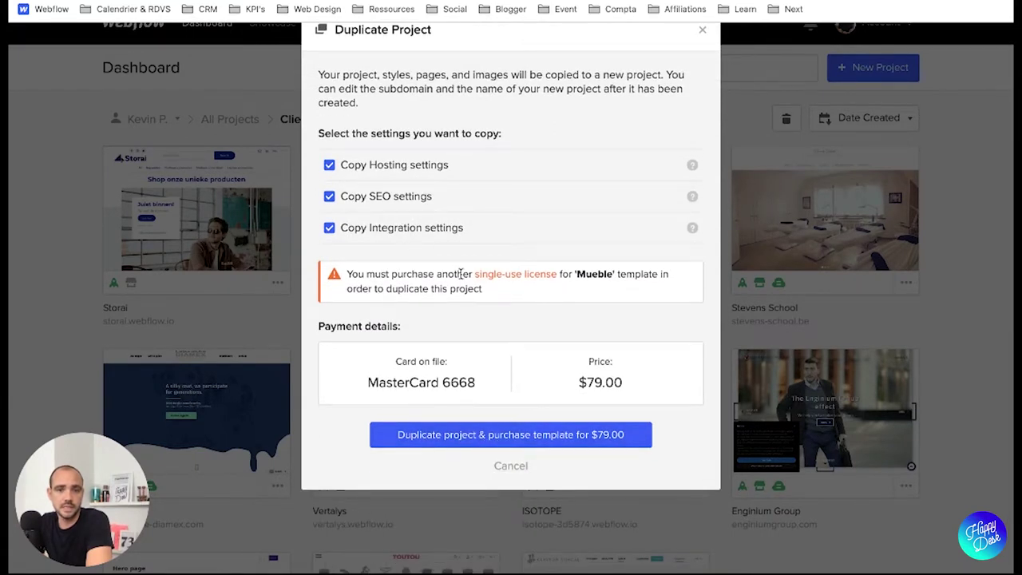
pyautogui.scroll(2, 477, 282)
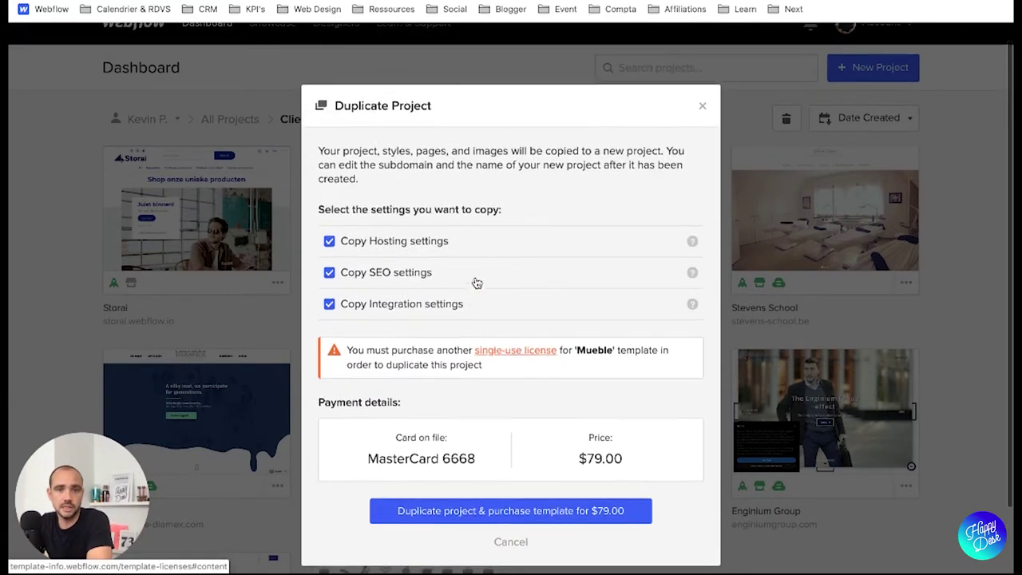
pyautogui.click(703, 110)
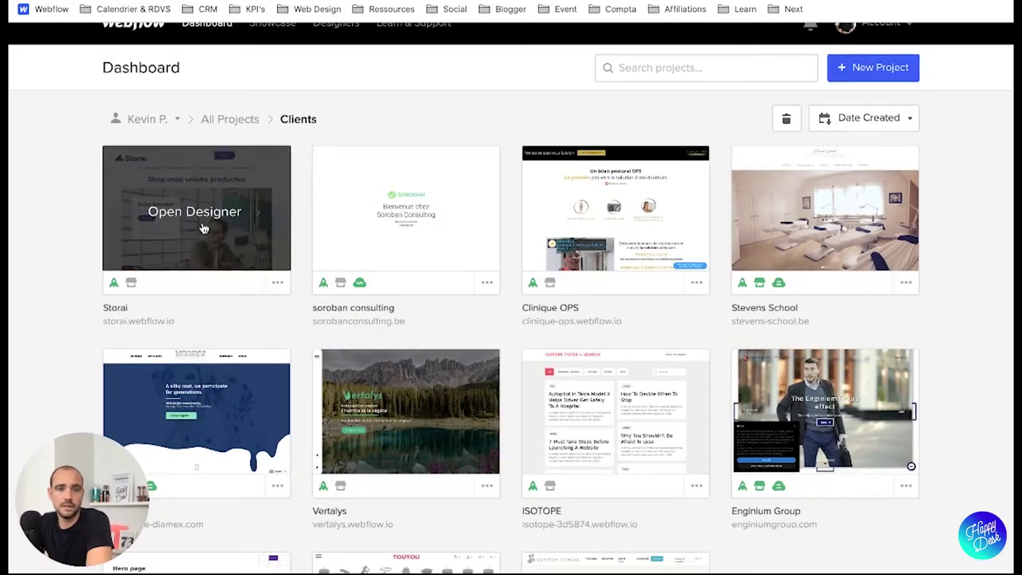
pyautogui.click(277, 282)
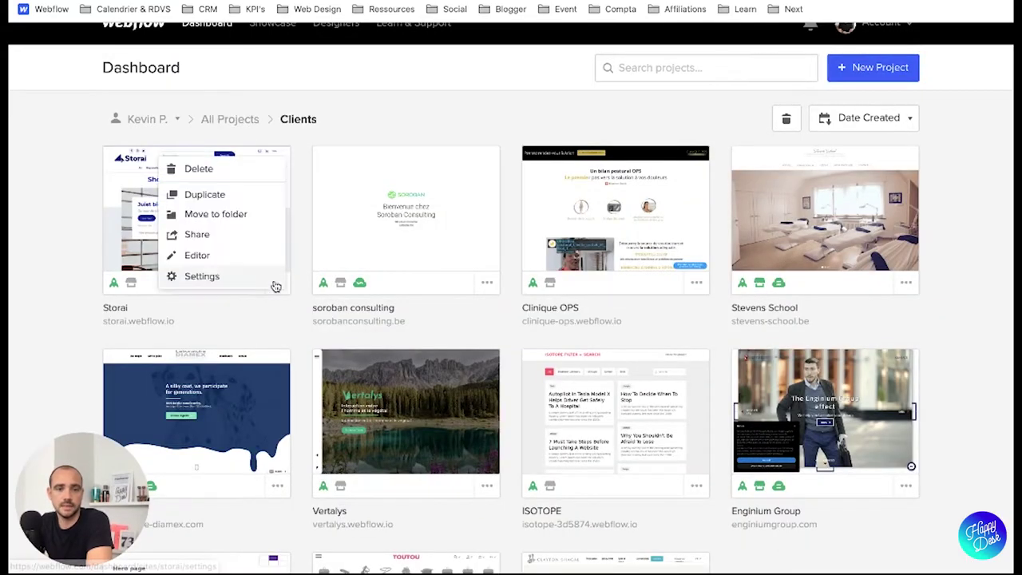
pyautogui.click(16, 221)
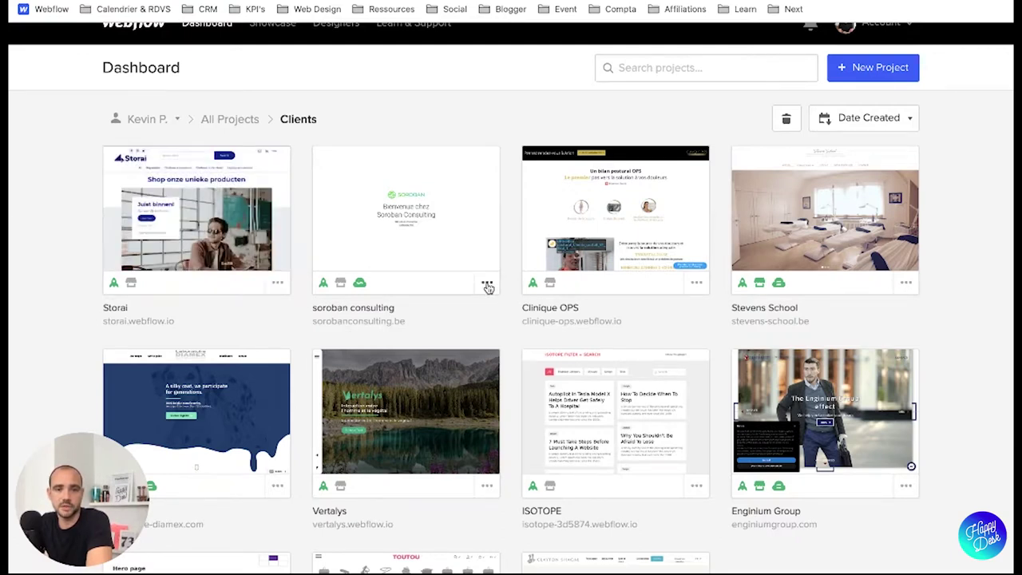
# - Duplicate the Stevens School project, copying its hosting, SEO and integration settings
pyautogui.click(907, 286)
pyautogui.click(853, 198)
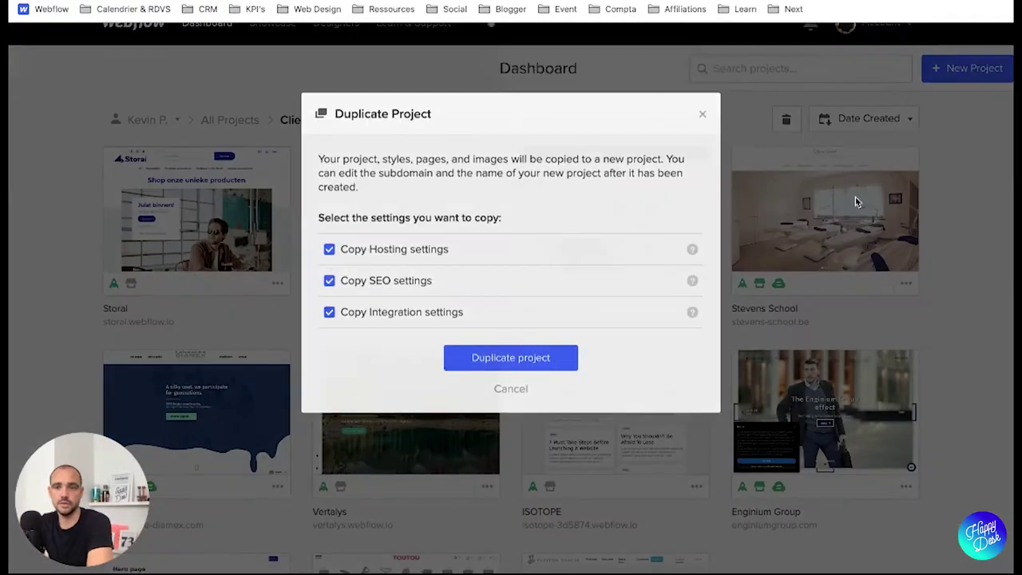
pyautogui.click(536, 372)
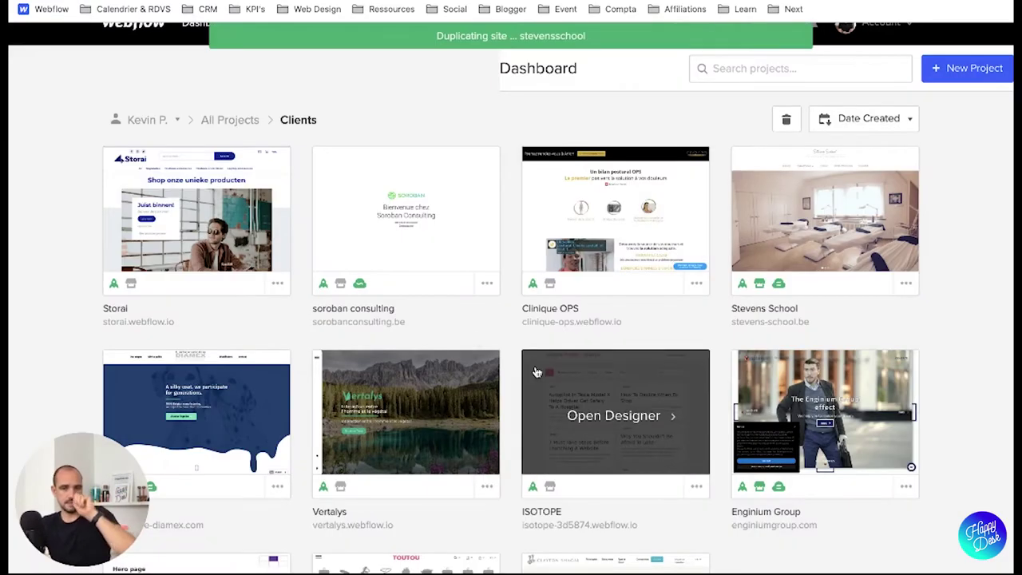
pyautogui.scroll(-3, 99, 269)
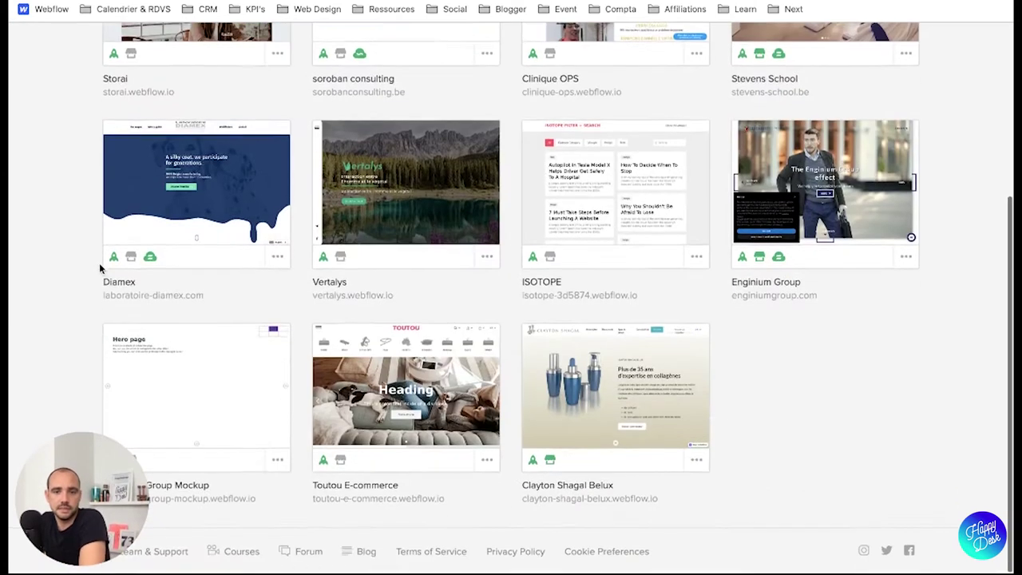
pyautogui.scroll(3, 96, 353)
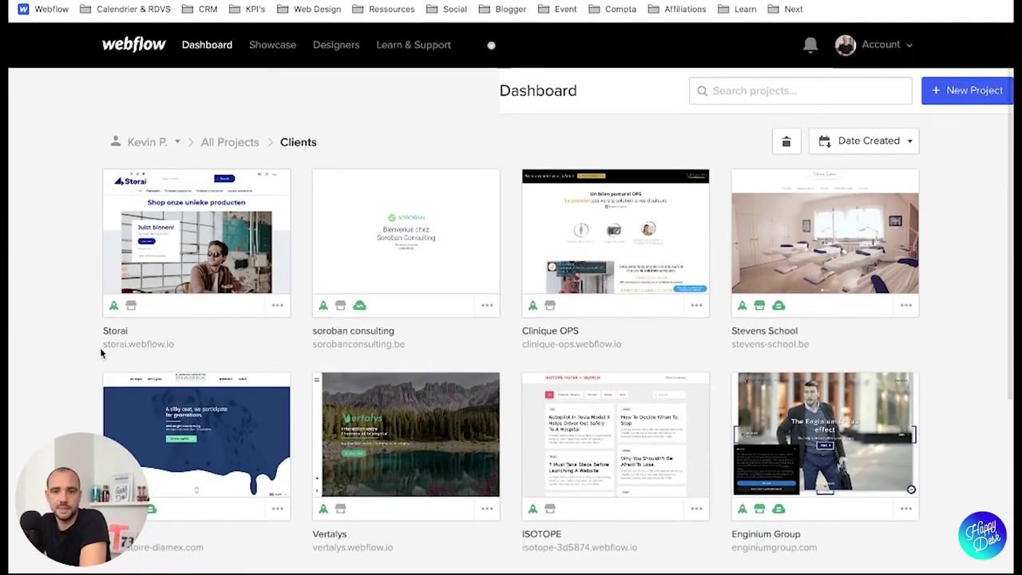
pyautogui.click(102, 353)
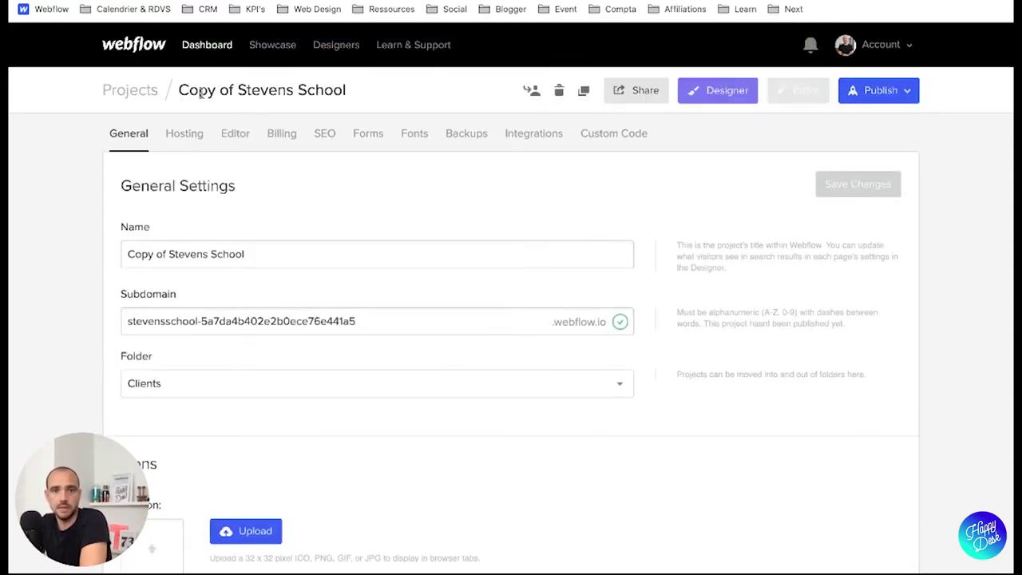
# - Go back from the duplicated project's settings to the dashboard and open the Clients folder
pyautogui.click(209, 51)
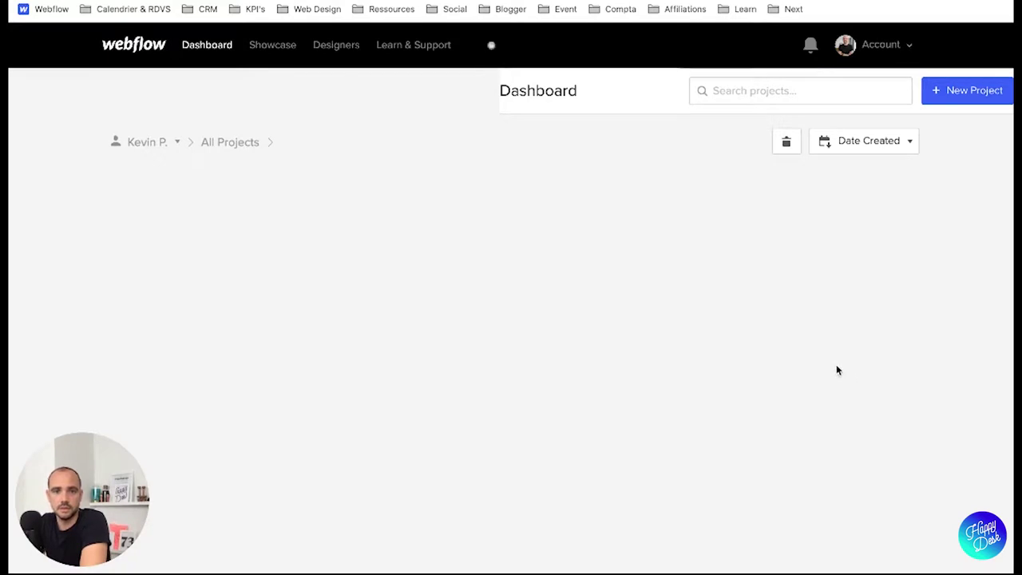
pyautogui.scroll(-5, 764, 358)
pyautogui.scroll(-4, 767, 343)
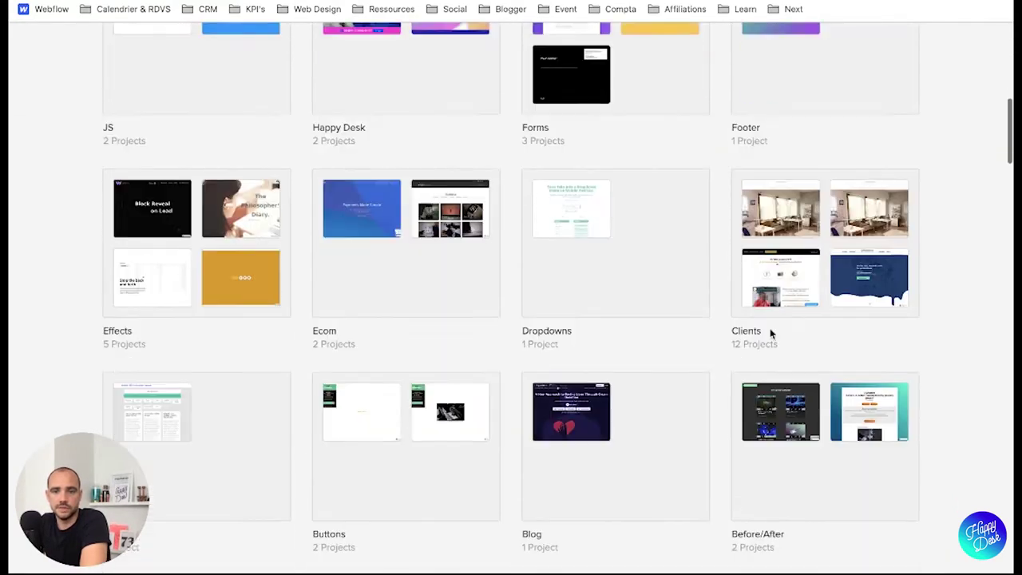
pyautogui.scroll(-10, 185, 245)
pyautogui.scroll(5, 186, 245)
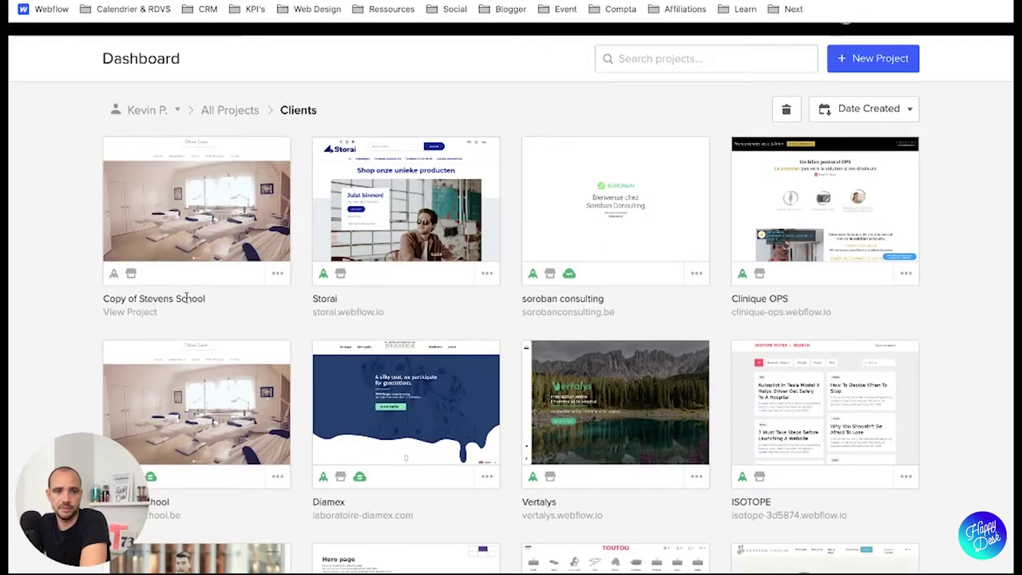
# - Permanently delete the Copy of Stevens School project, confirming with its subdomain name stevensschool-5a7da4b402e2b0ece76e441a5
pyautogui.click(277, 274)
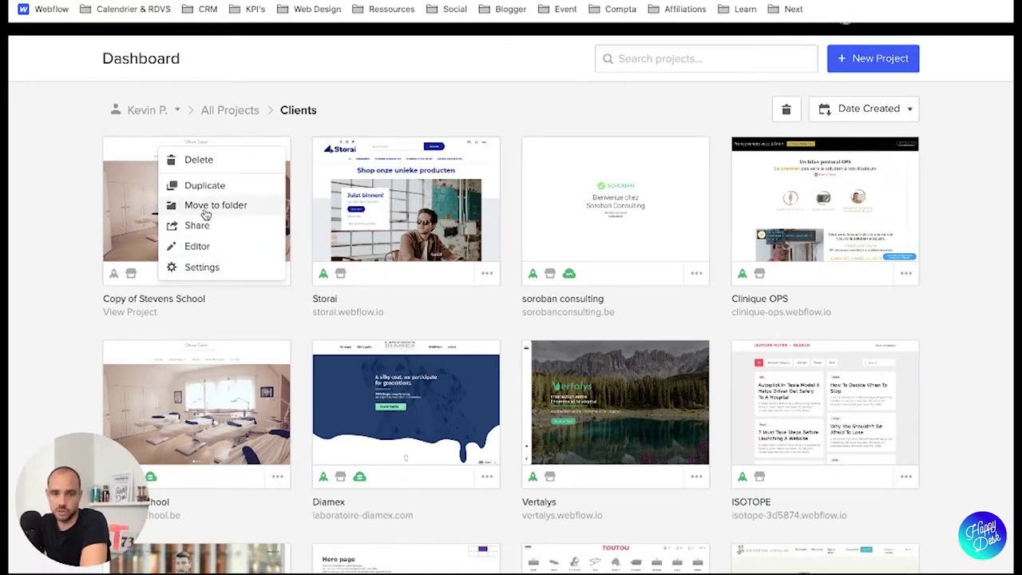
pyautogui.click(199, 159)
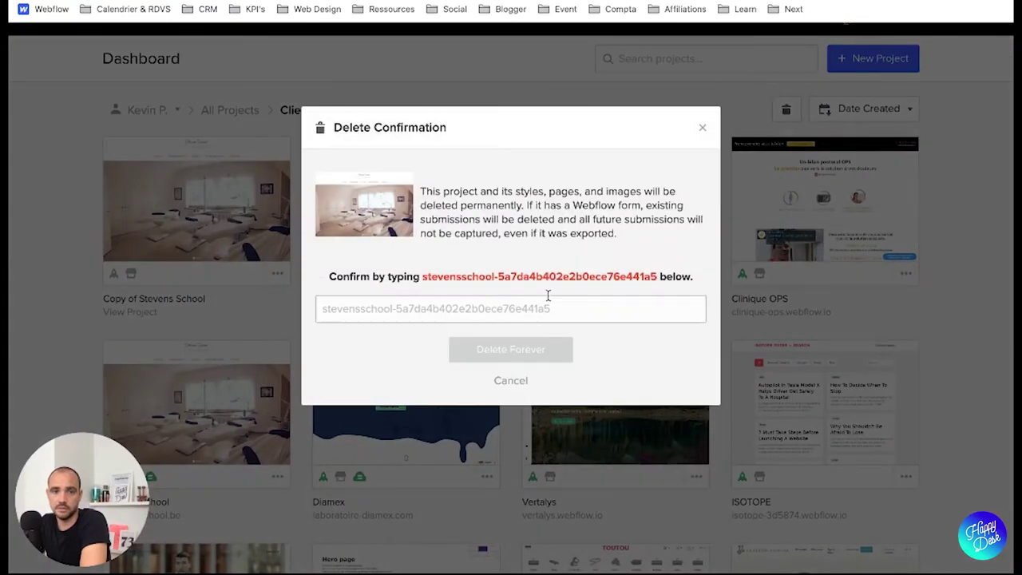
pyautogui.moveTo(659, 277); pyautogui.dragTo(417, 277)
pyautogui.hotkey('ctrl', 'c')
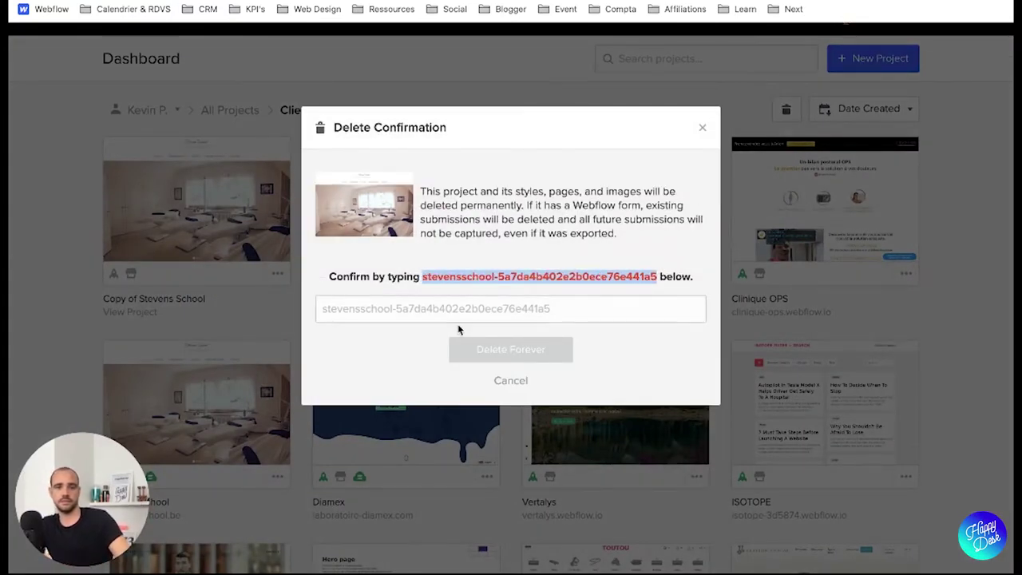
pyautogui.click(392, 312)
pyautogui.hotkey('ctrl', 'v')
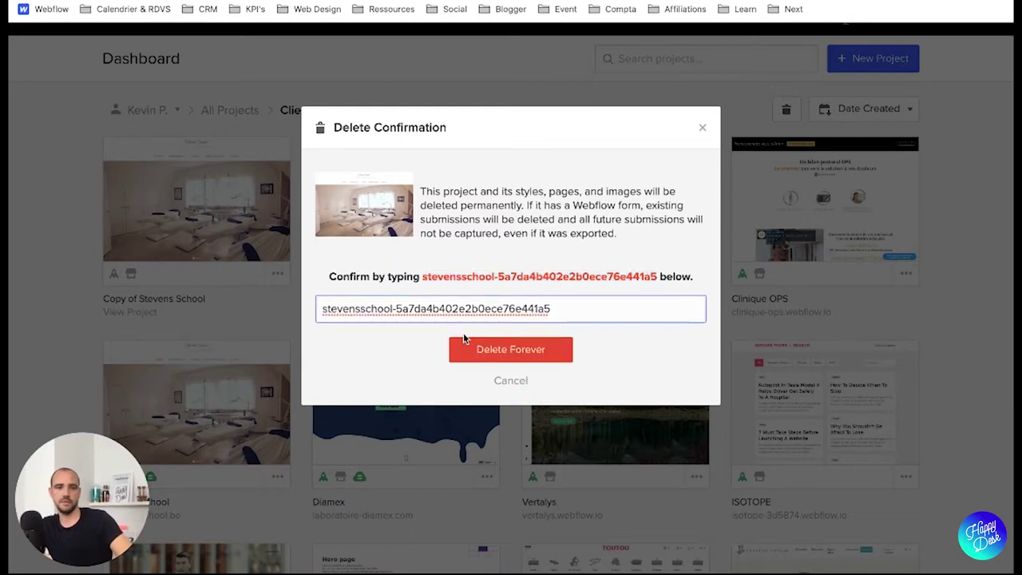
pyautogui.click(485, 349)
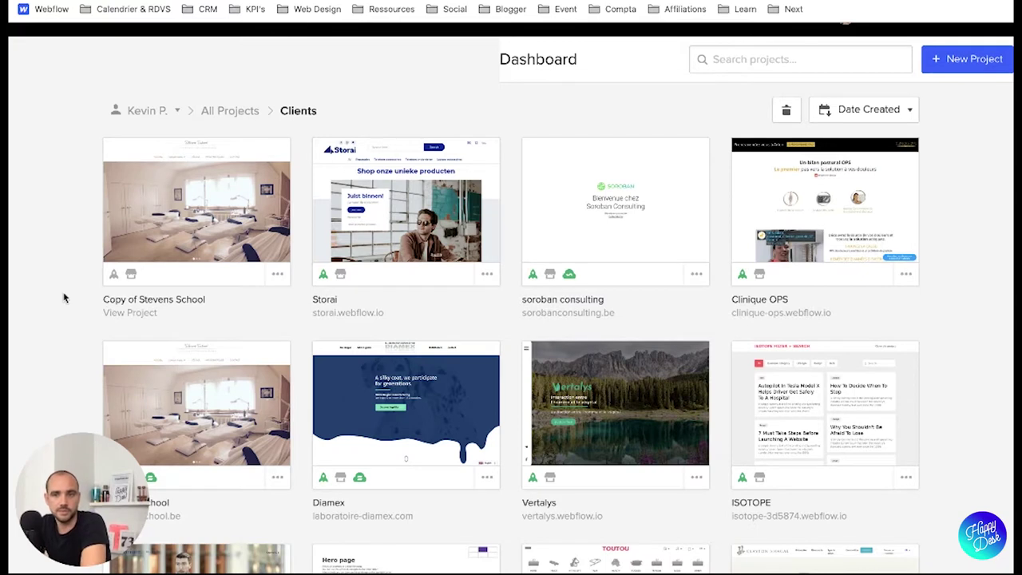
pyautogui.scroll(-2, 67, 293)
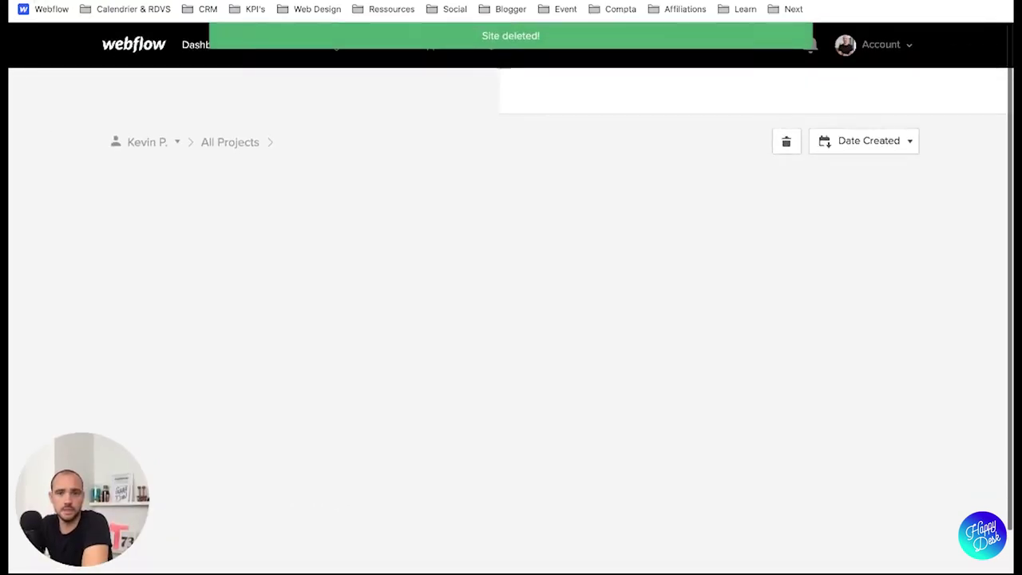
# - Check the sorting options for the project list and search all projects for "G"
pyautogui.click(899, 142)
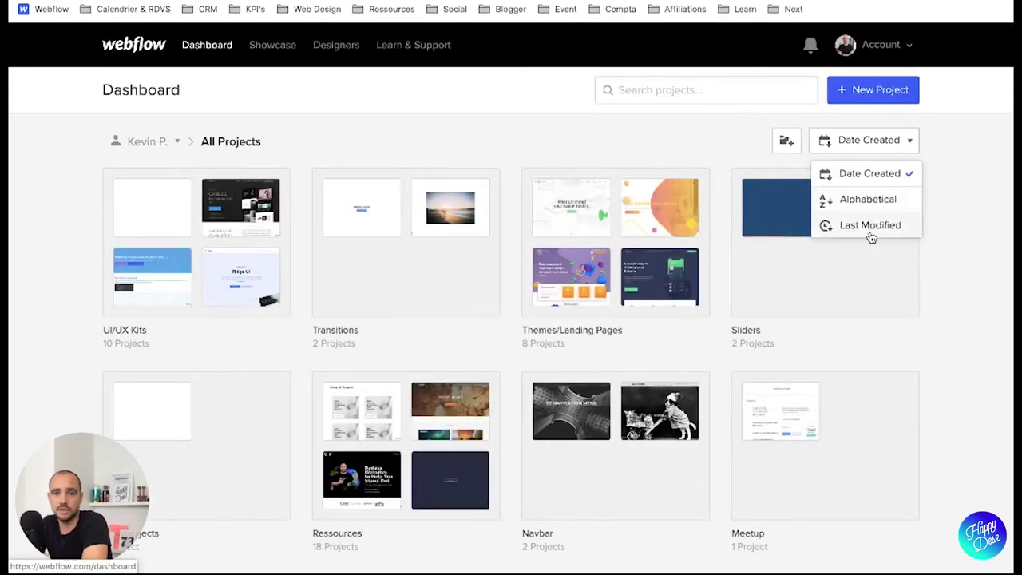
pyautogui.click(666, 92)
pyautogui.write('GDFGDFSG')
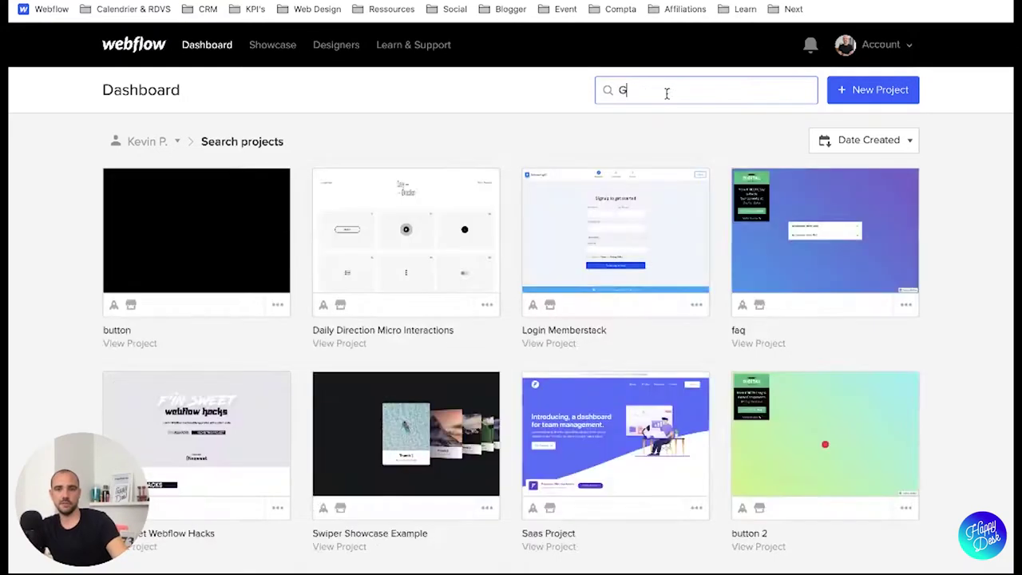
pyautogui.press('BackSpace')
pyautogui.press('BackSpace')
pyautogui.press('BackSpace')
pyautogui.press('BackSpace')
pyautogui.press('BackSpace')
pyautogui.press('BackSpace')
pyautogui.press('BackSpace')
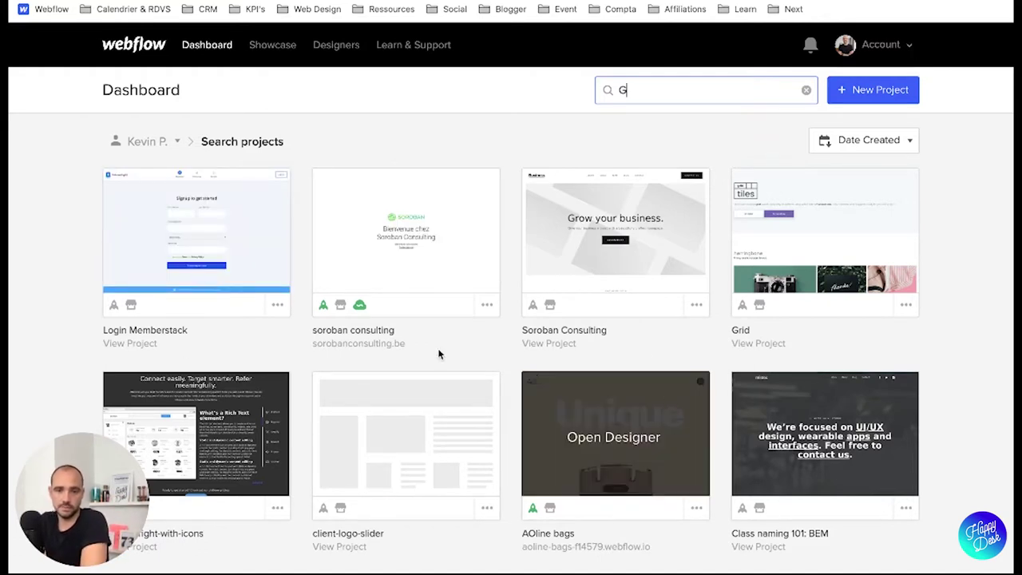
# - Look through the projects found for "G" and clear the search to return to all projects
pyautogui.scroll(-2, 431, 355)
pyautogui.scroll(-4, 299, 336)
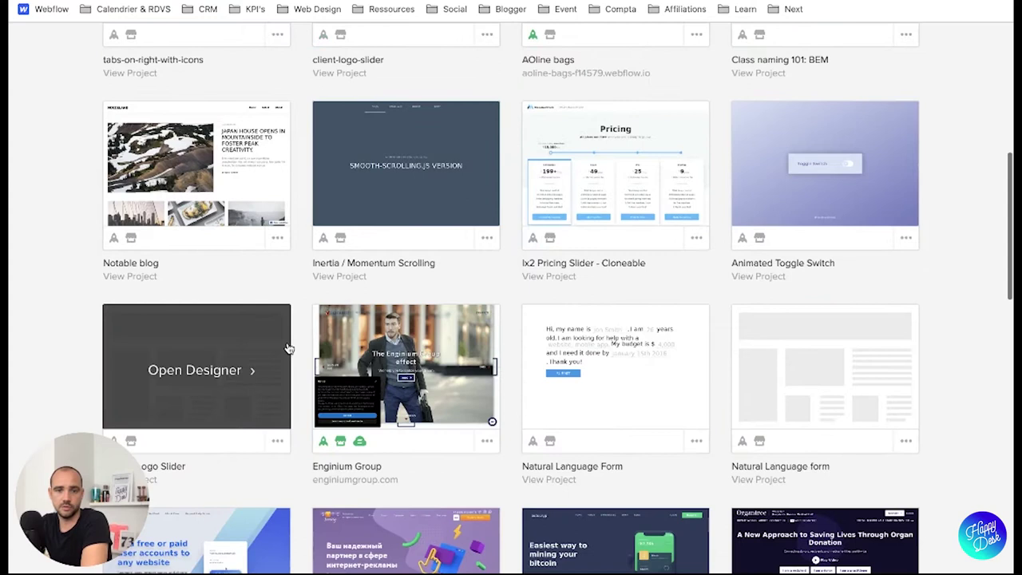
pyautogui.scroll(6, 288, 348)
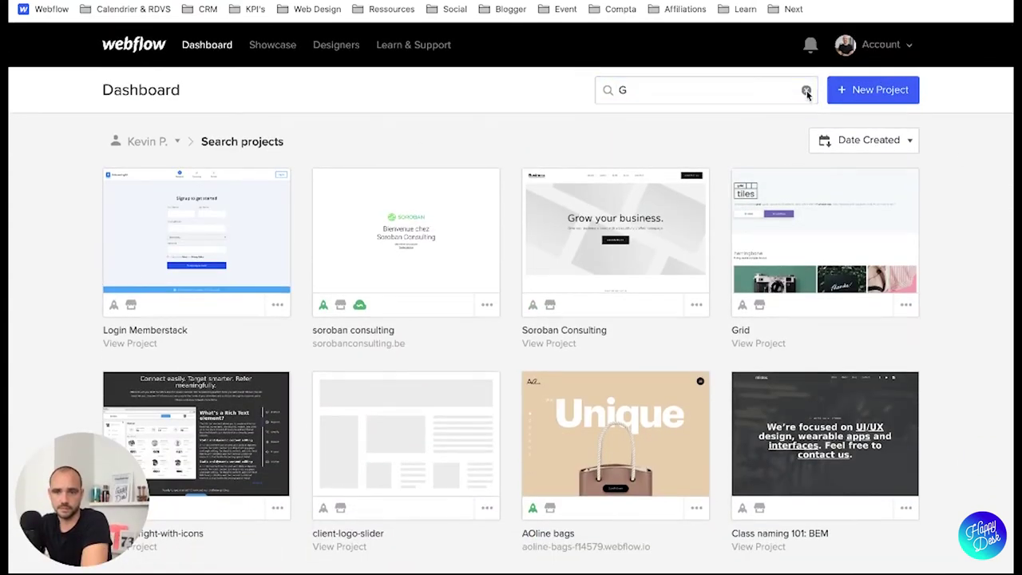
pyautogui.click(806, 91)
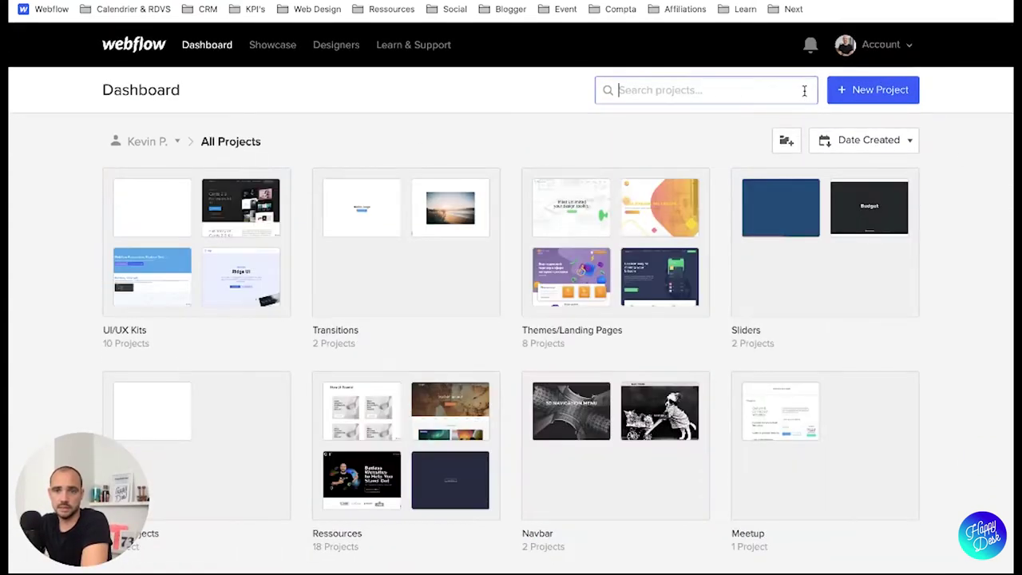
# - Look over the project folders and the unfiled projects listed below them in All Projects
pyautogui.click(869, 140)
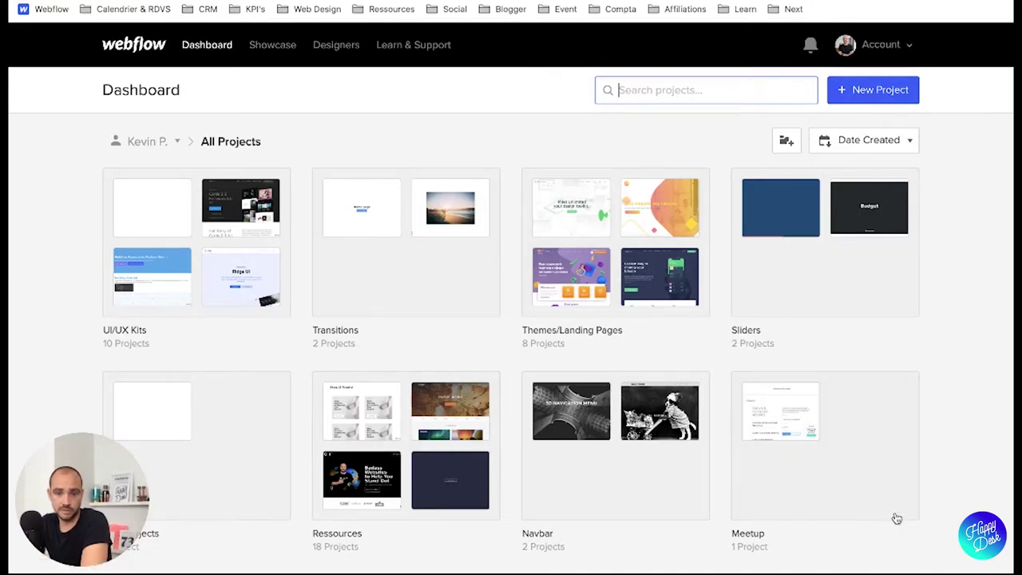
pyautogui.scroll(-2, 262, 436)
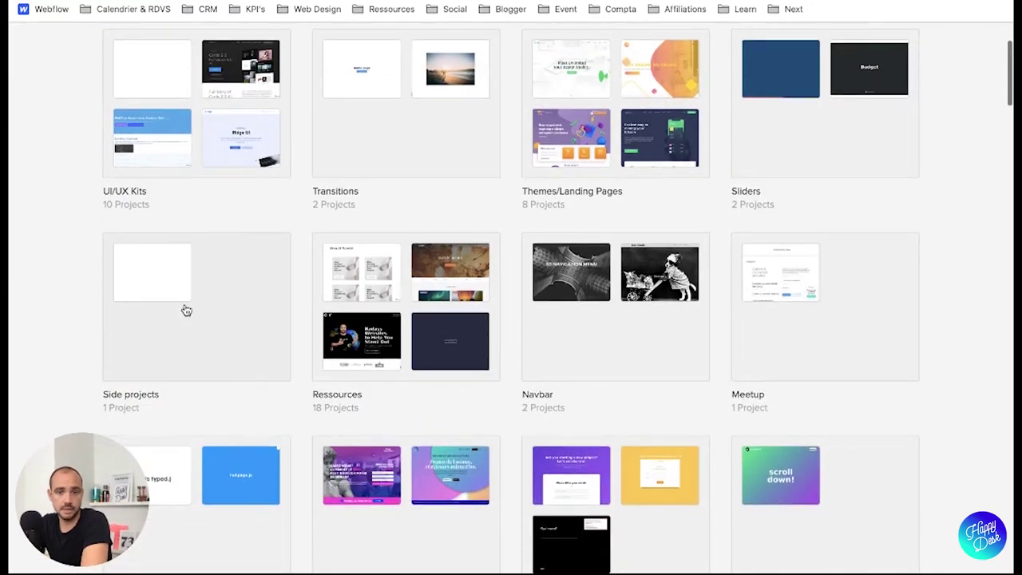
pyautogui.scroll(2, 823, 296)
pyautogui.scroll(-5, 639, 363)
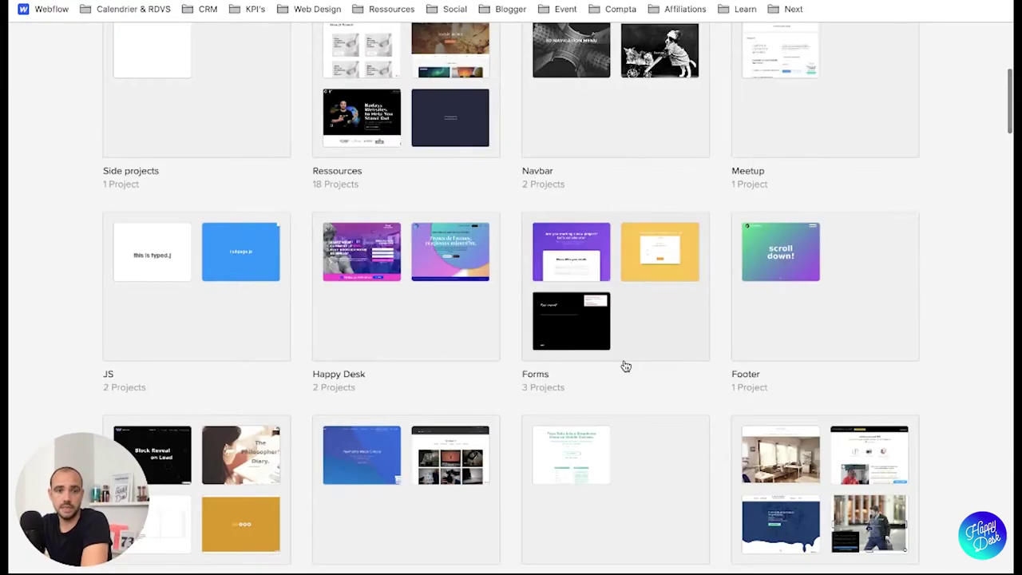
pyautogui.scroll(-5, 712, 493)
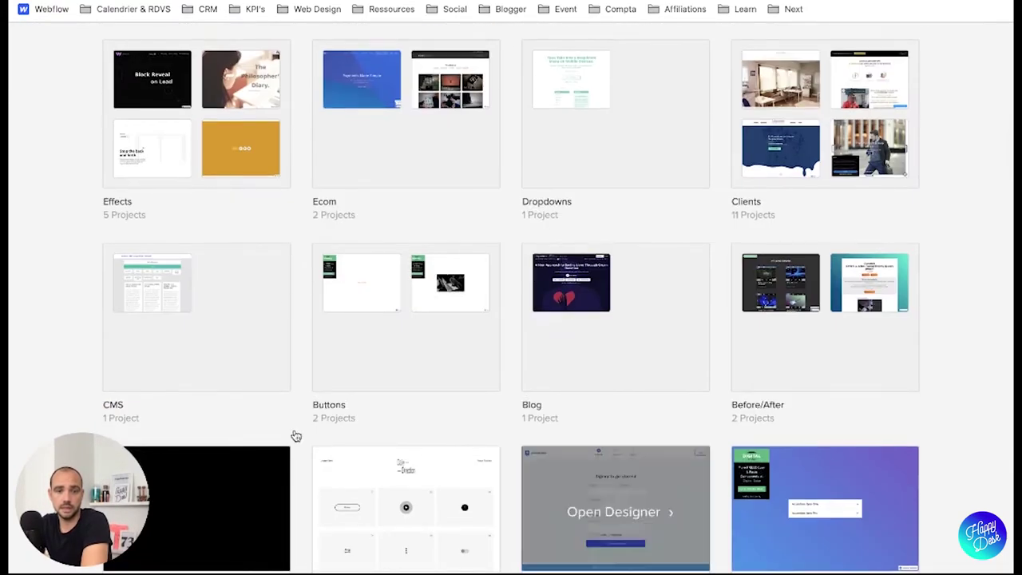
pyautogui.scroll(-8, 831, 411)
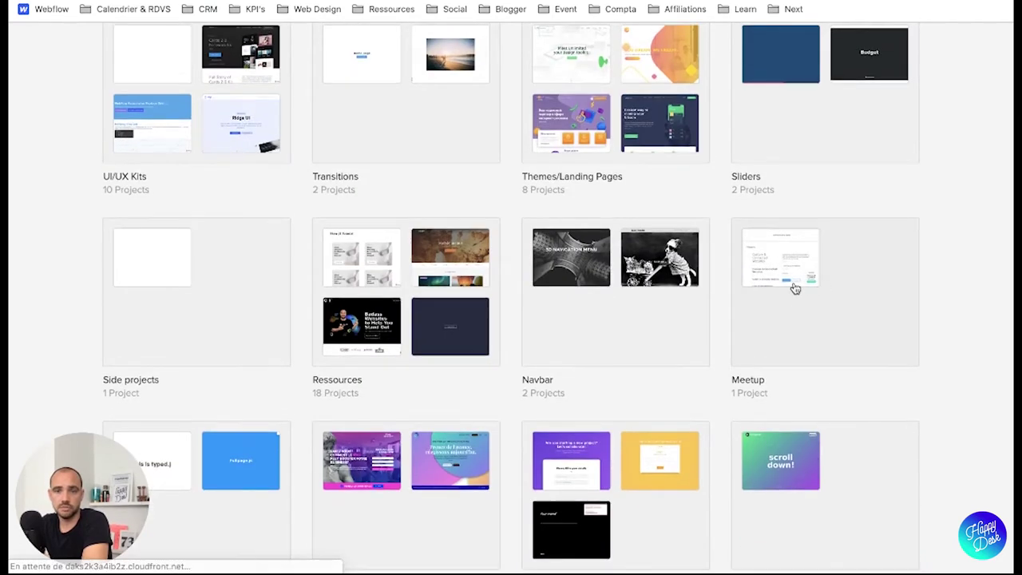
pyautogui.click(796, 287)
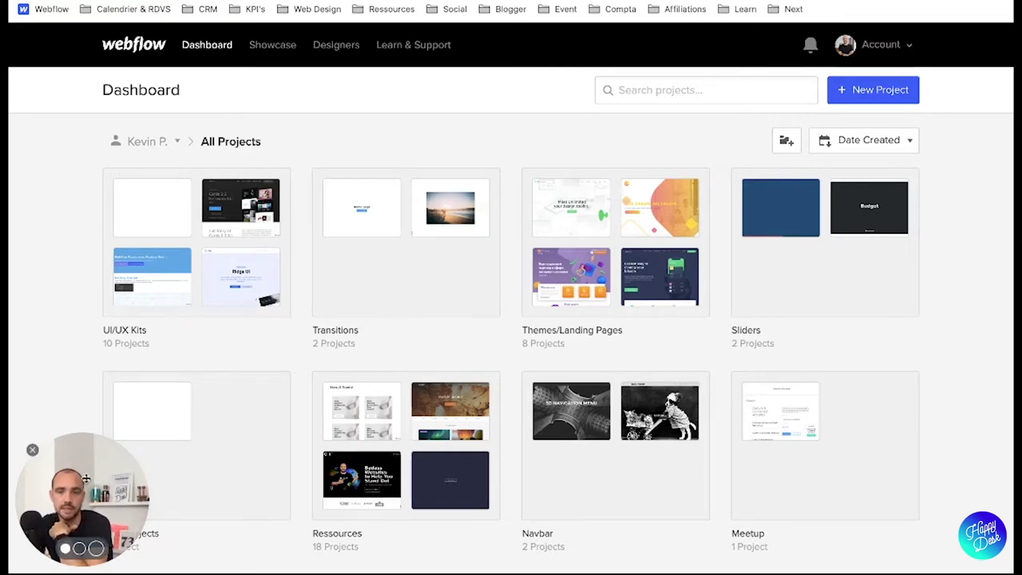
# - Start a new project, review the preset starters and purchased templates, and return to the dashboard without choosing one
pyautogui.click(874, 93)
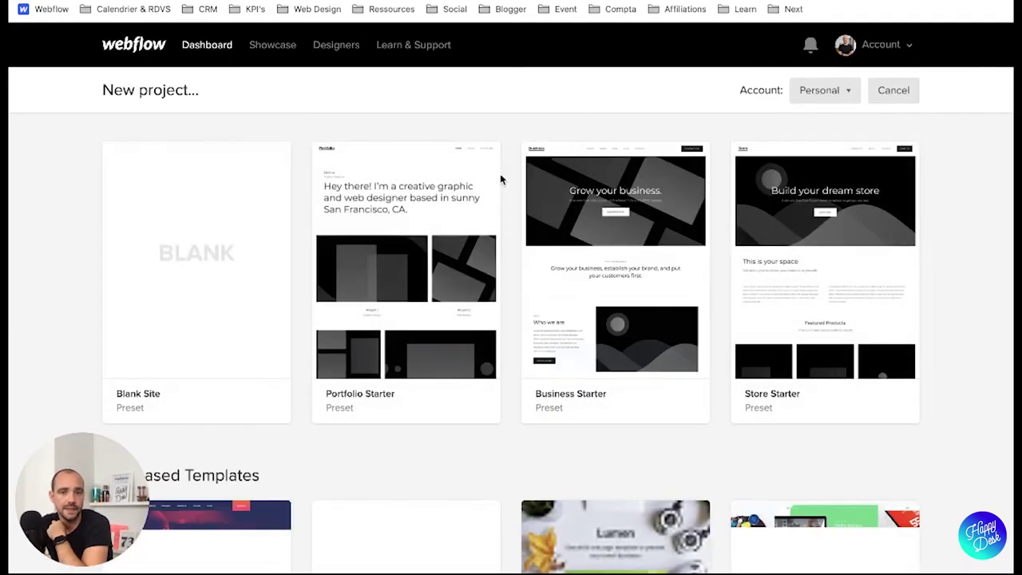
pyautogui.moveTo(154, 254)
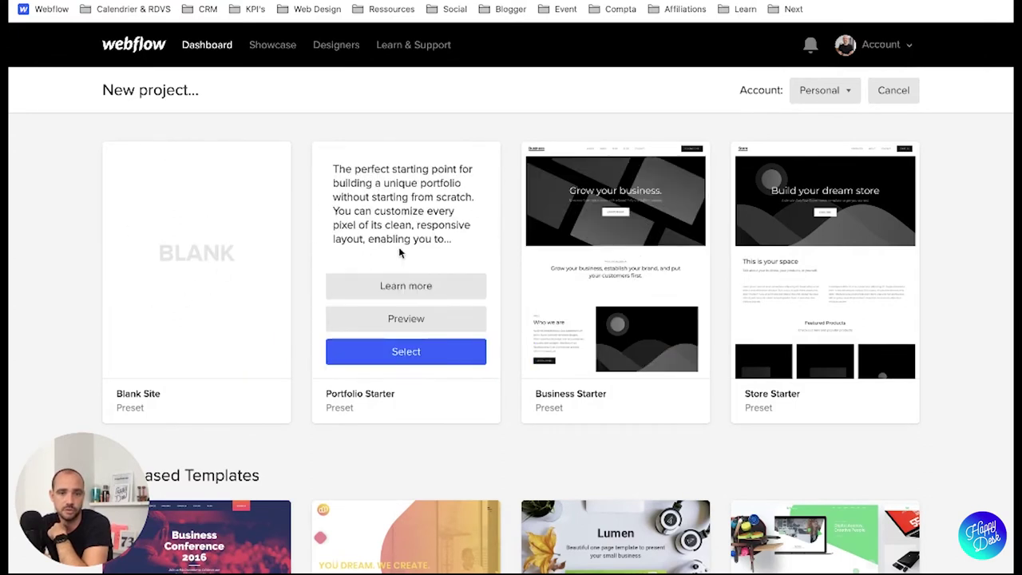
pyautogui.scroll(-4, 827, 261)
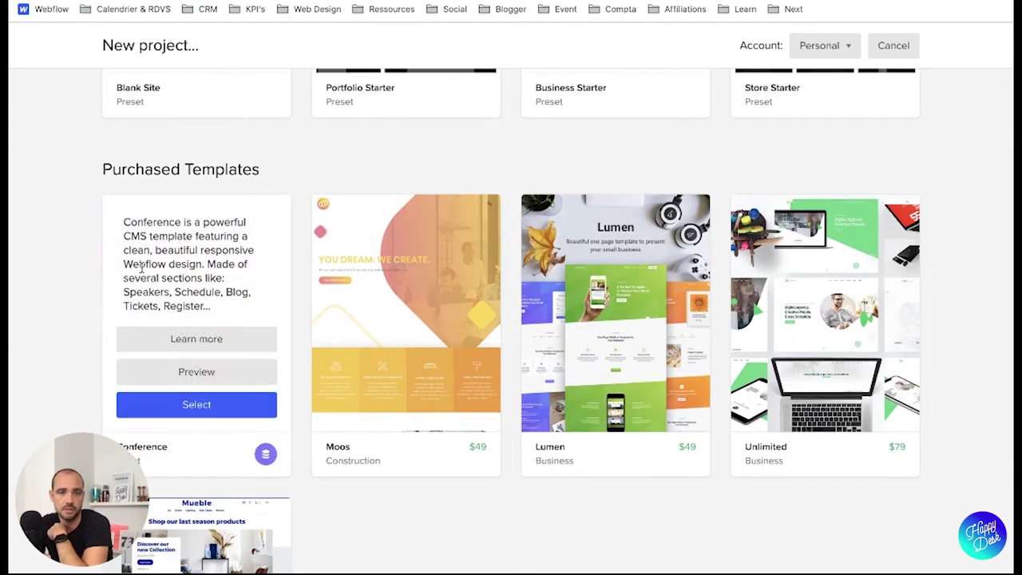
pyautogui.scroll(-4, 200, 379)
pyautogui.moveTo(199, 379)
pyautogui.scroll(8, 199, 379)
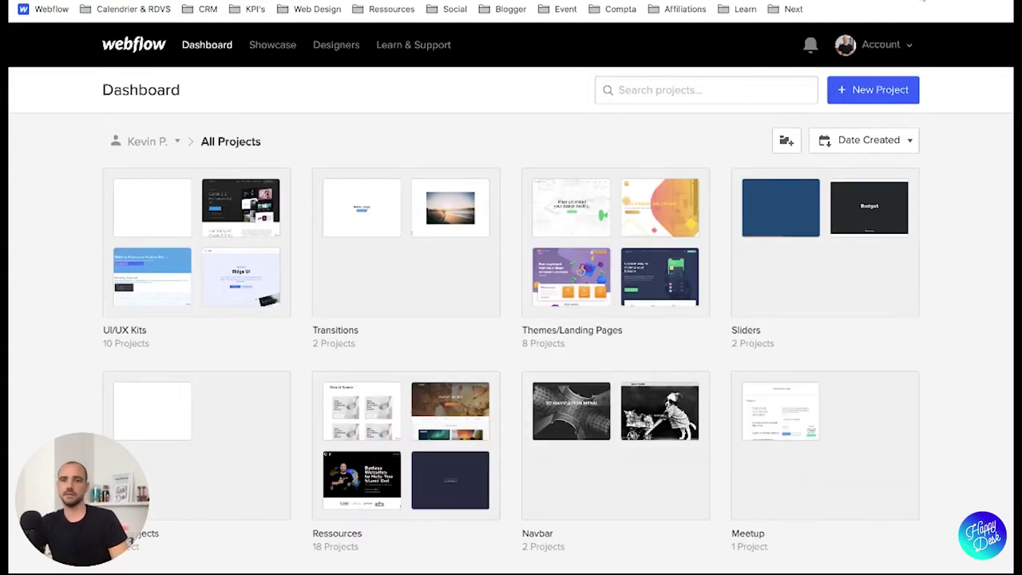
pyautogui.scroll(-15, 602, 260)
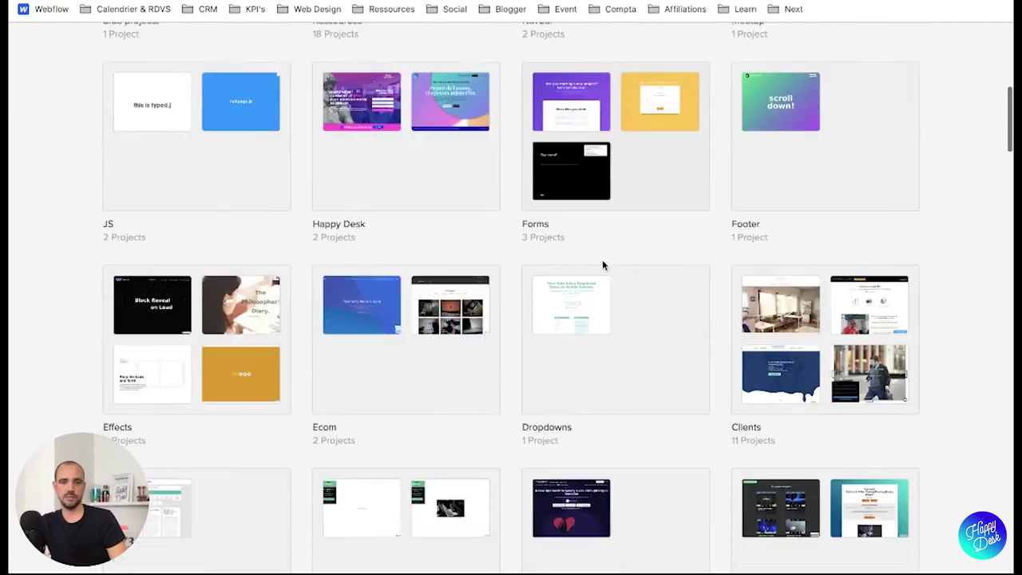
pyautogui.scroll(15, 602, 260)
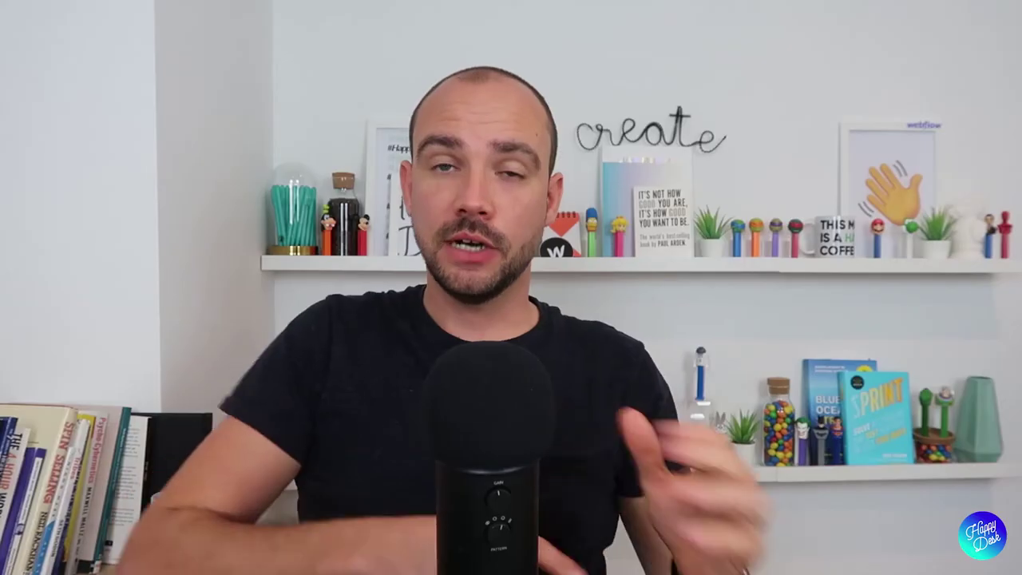